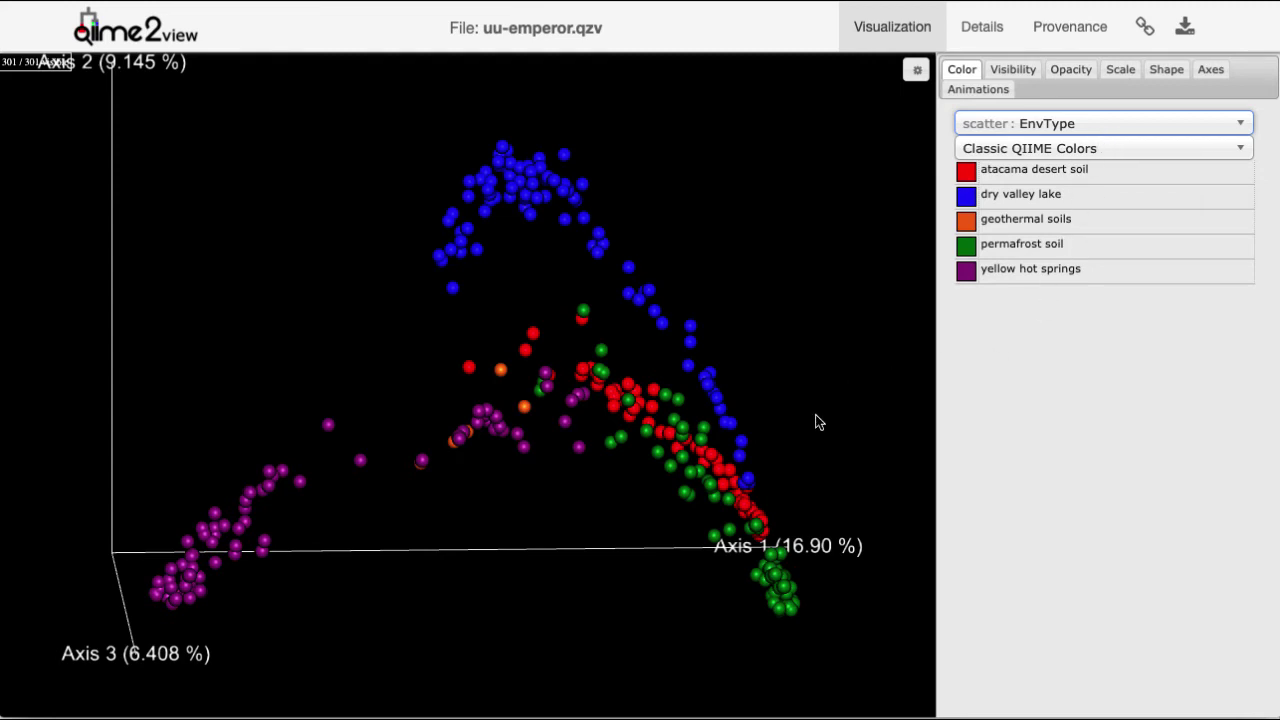
- Rotate the 3D ordination plot to examine how the atacama desert soil samples sit relative to the other environment types along Axis 3
left_click_drag(815, 422, 791, 420)
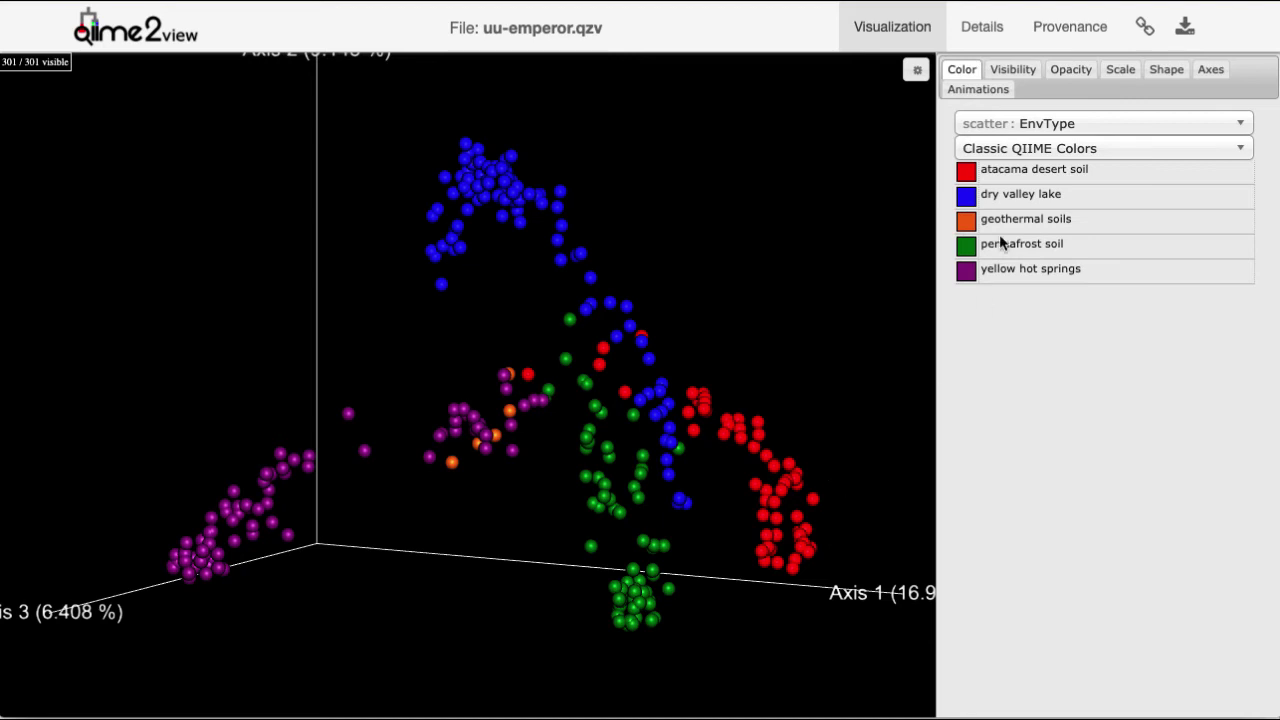
left_click(966, 172)
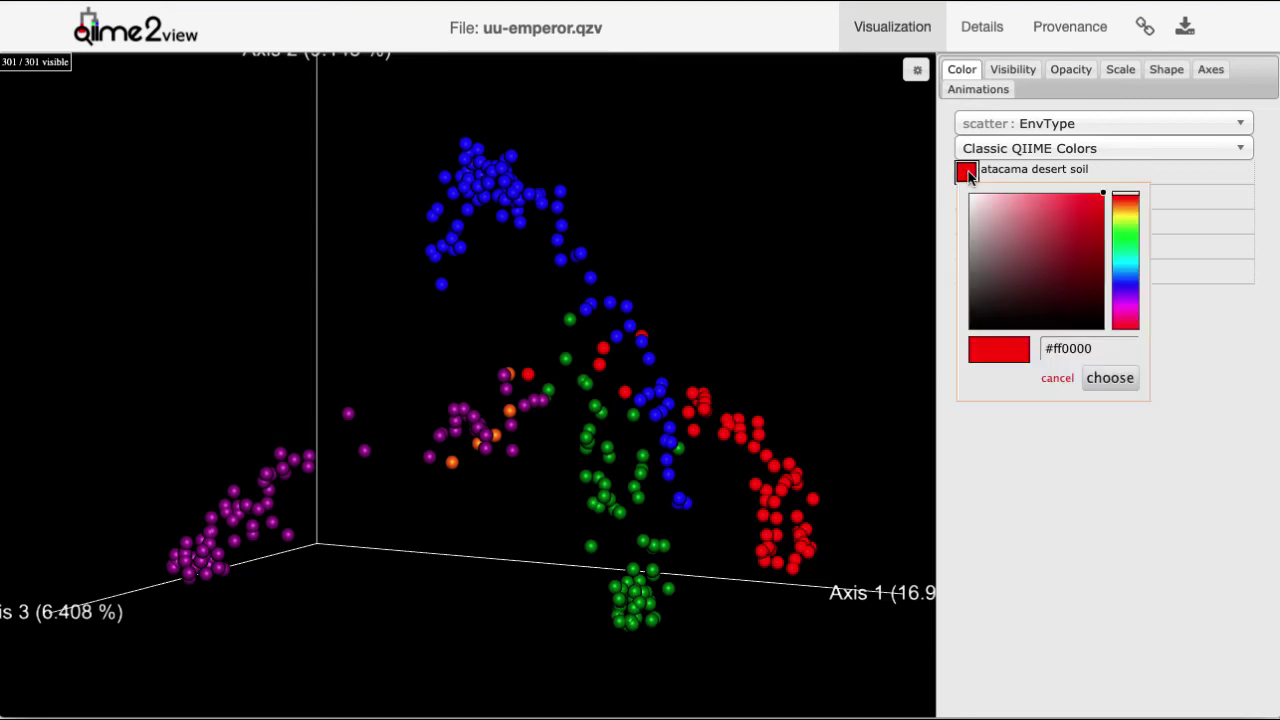
left_click(968, 174)
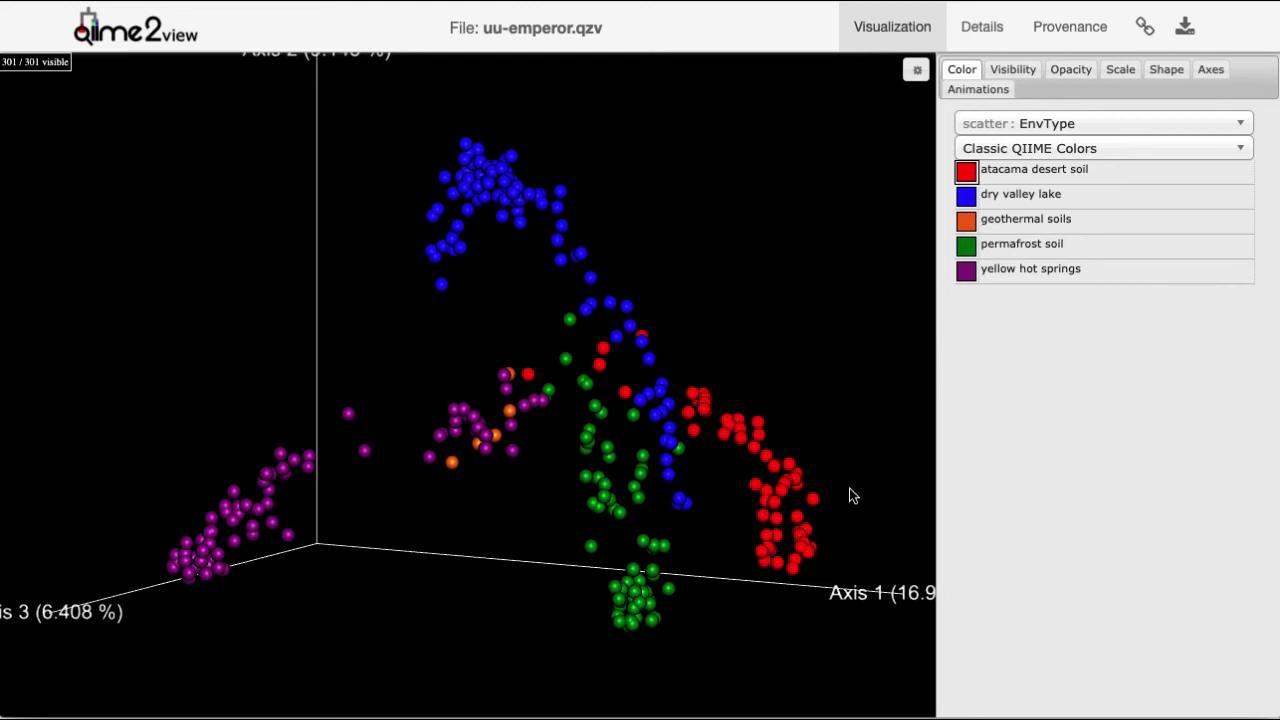
left_click_drag(849, 496, 810, 494)
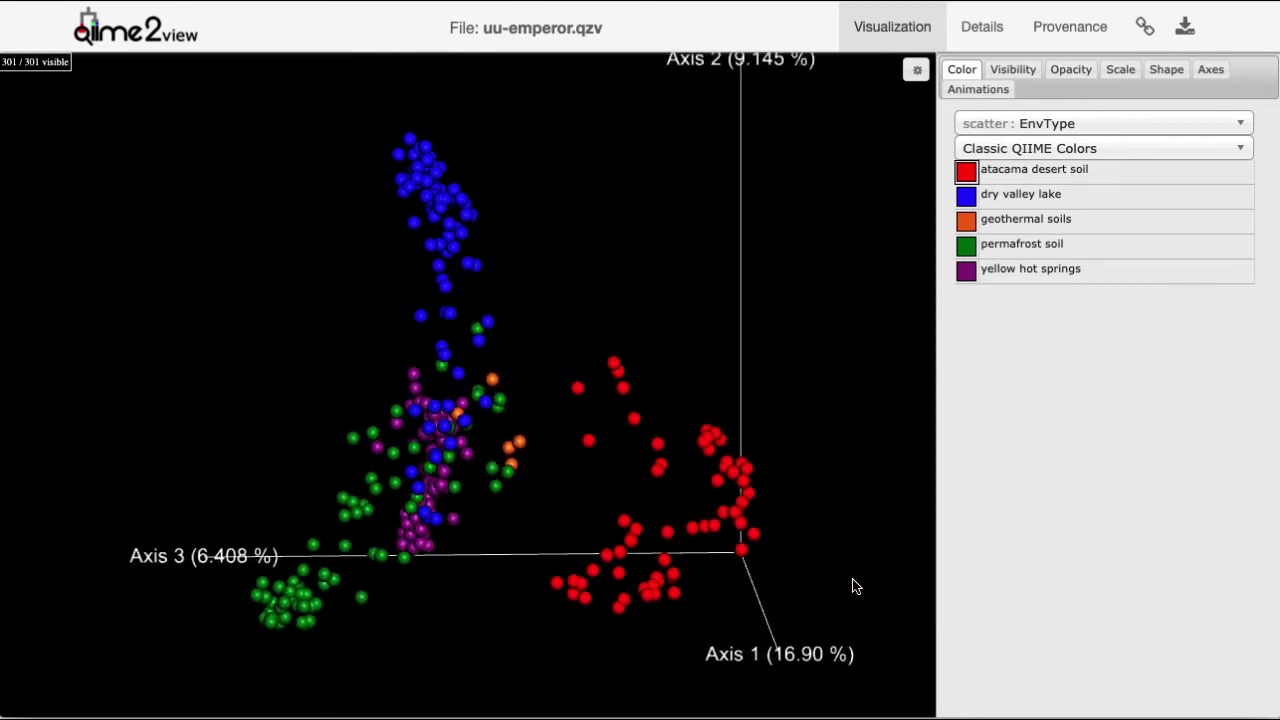
left_click_drag(597, 654, 640, 640)
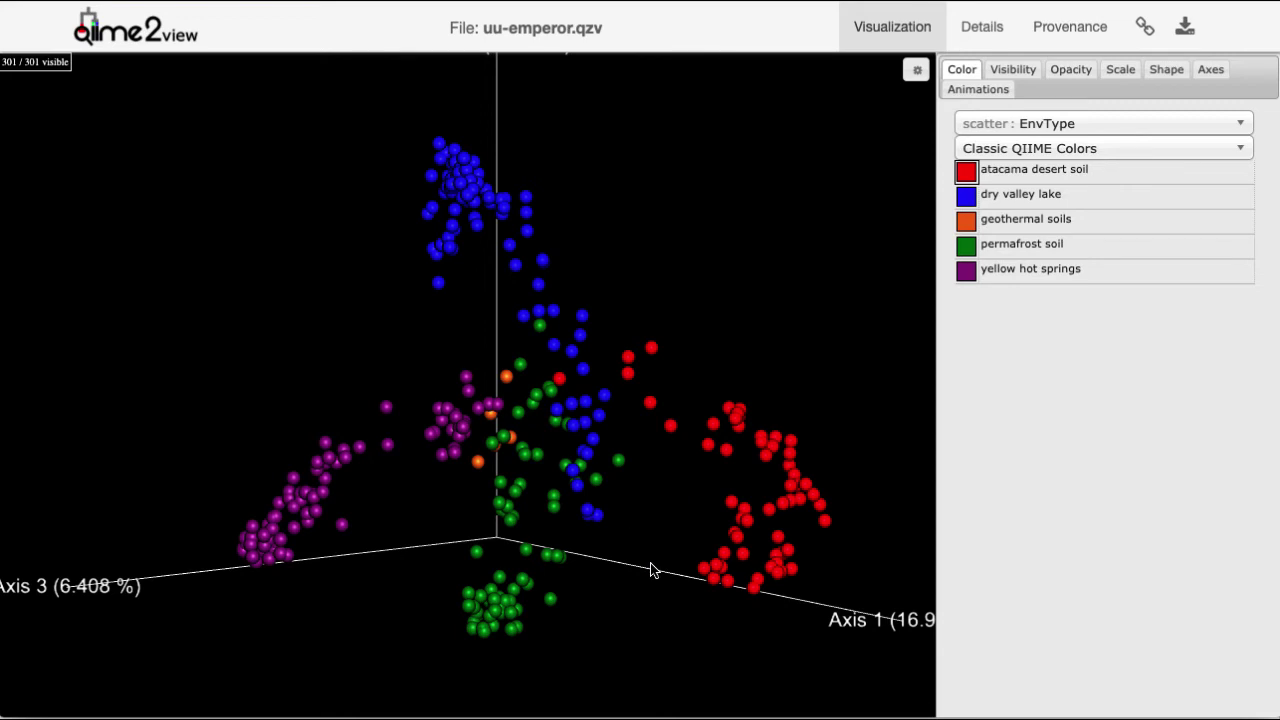
left_click_drag(650, 570, 657, 572)
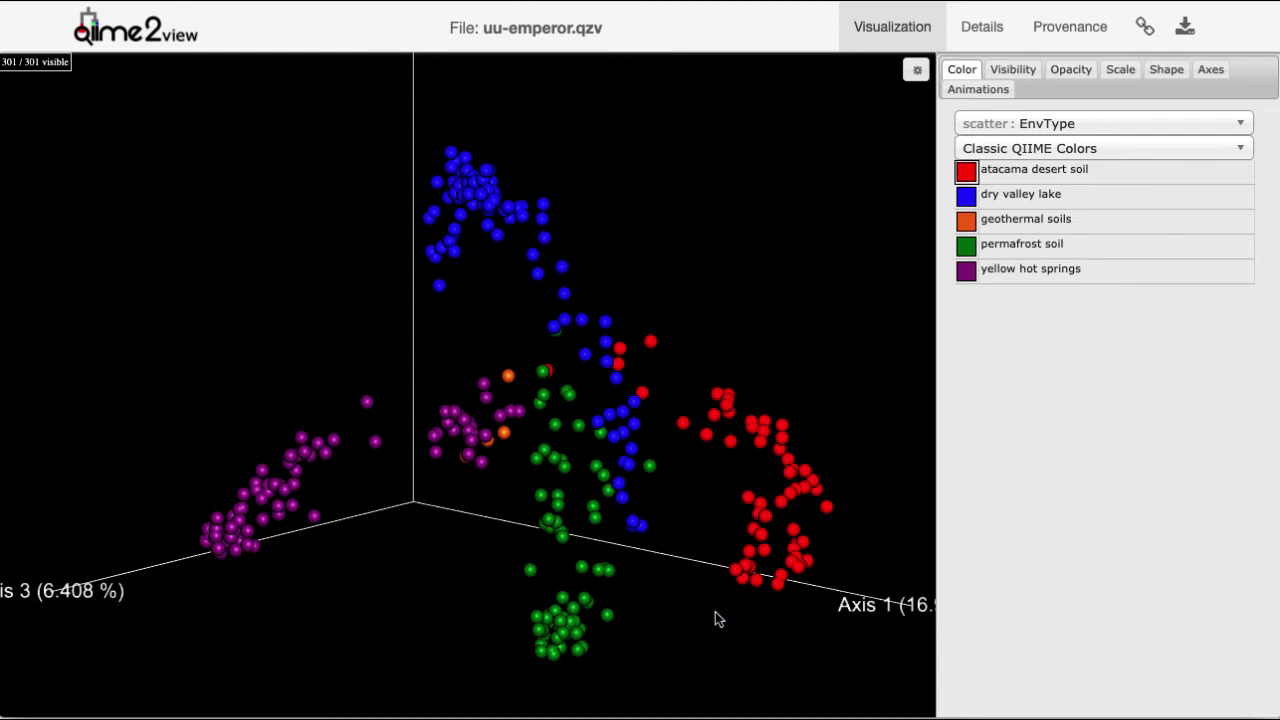
left_click_drag(700, 640, 706, 628)
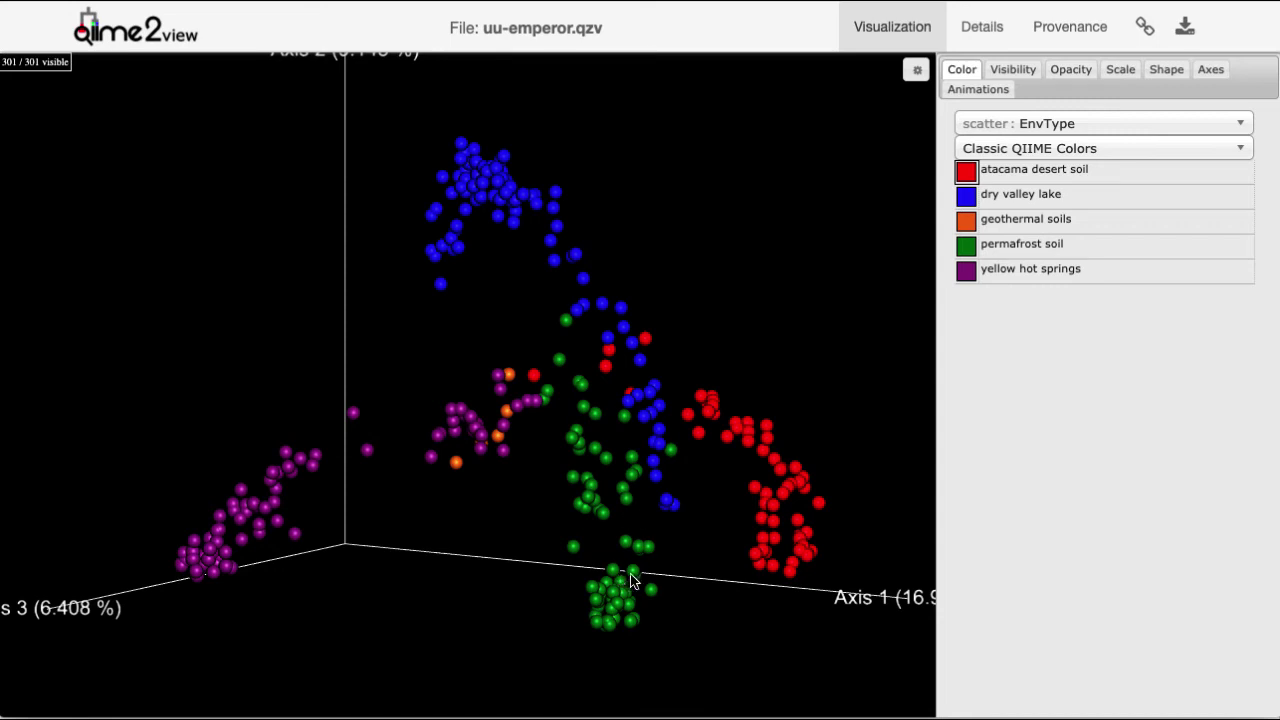
- Compare the front view of Axis 1 and Axis 2 with angled views of the EnvType-colored samples
left_click_drag(480, 557, 508, 537)
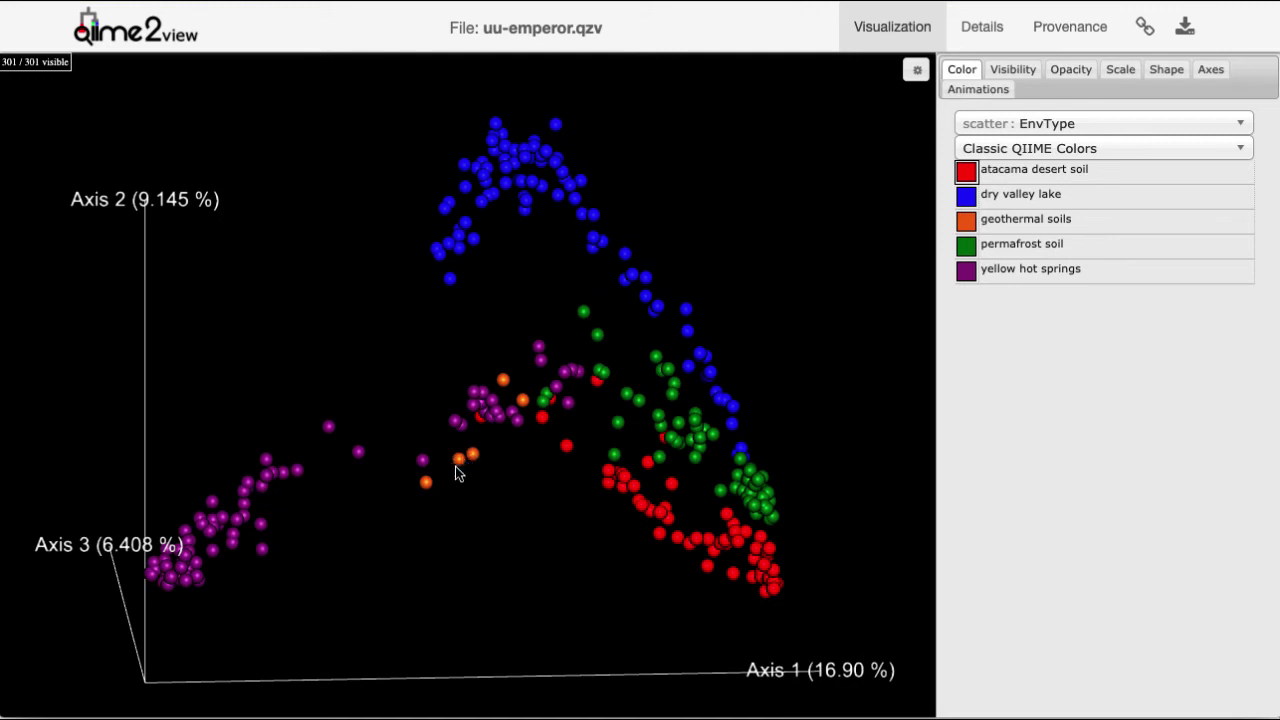
left_click_drag(450, 497, 504, 577)
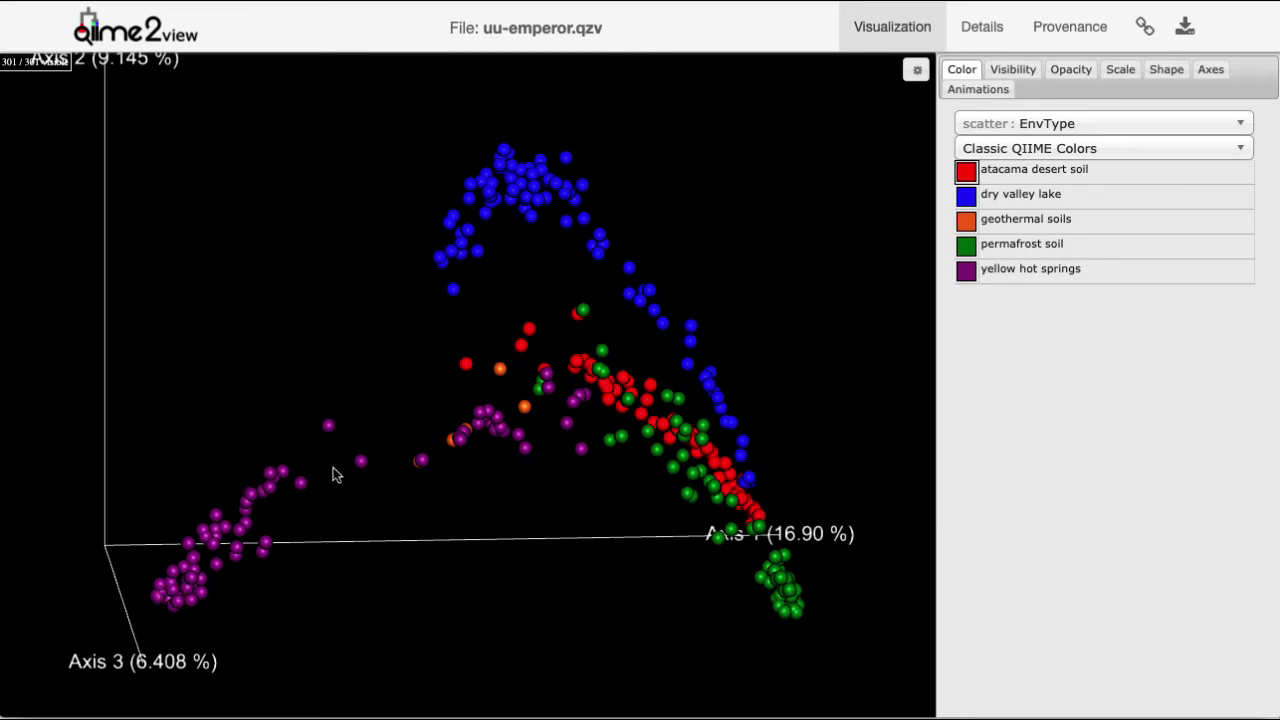
mouse_move(520, 523)
left_mouse_down()
mouse_move(450, 512)
mouse_move(526, 517)
mouse_move(508, 530)
left_mouse_up()
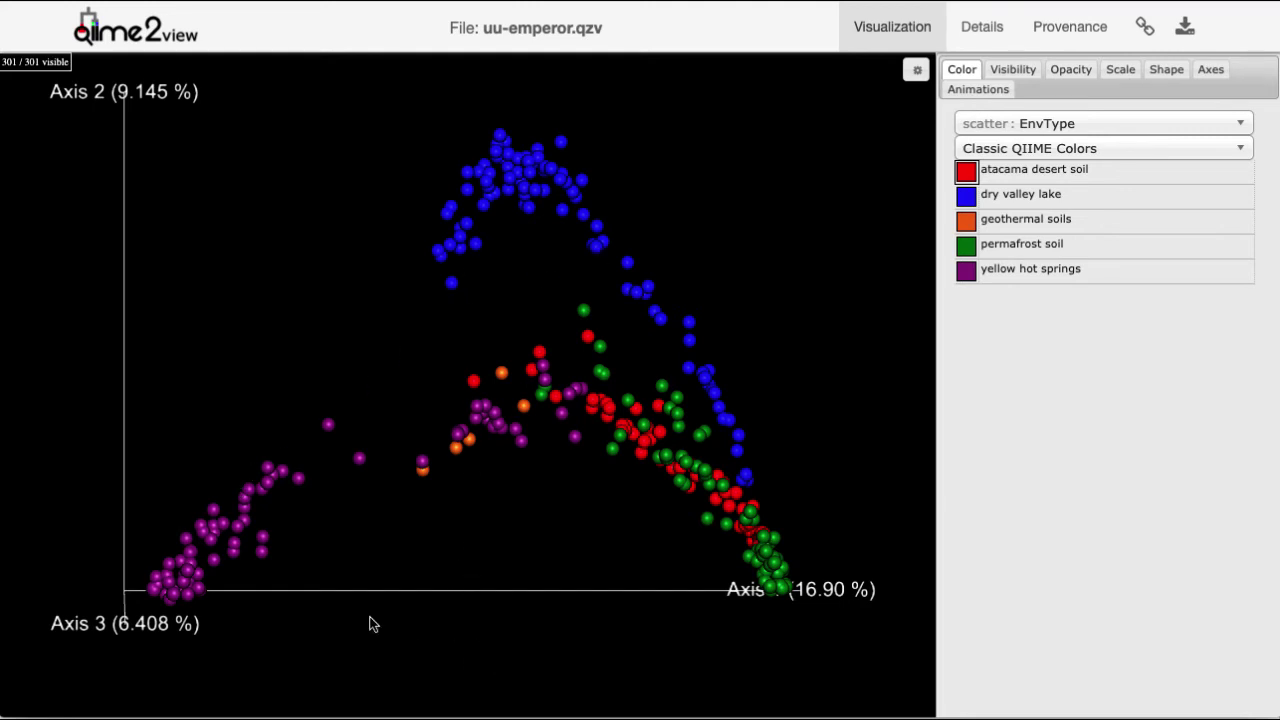
left_click_drag(454, 579, 476, 568)
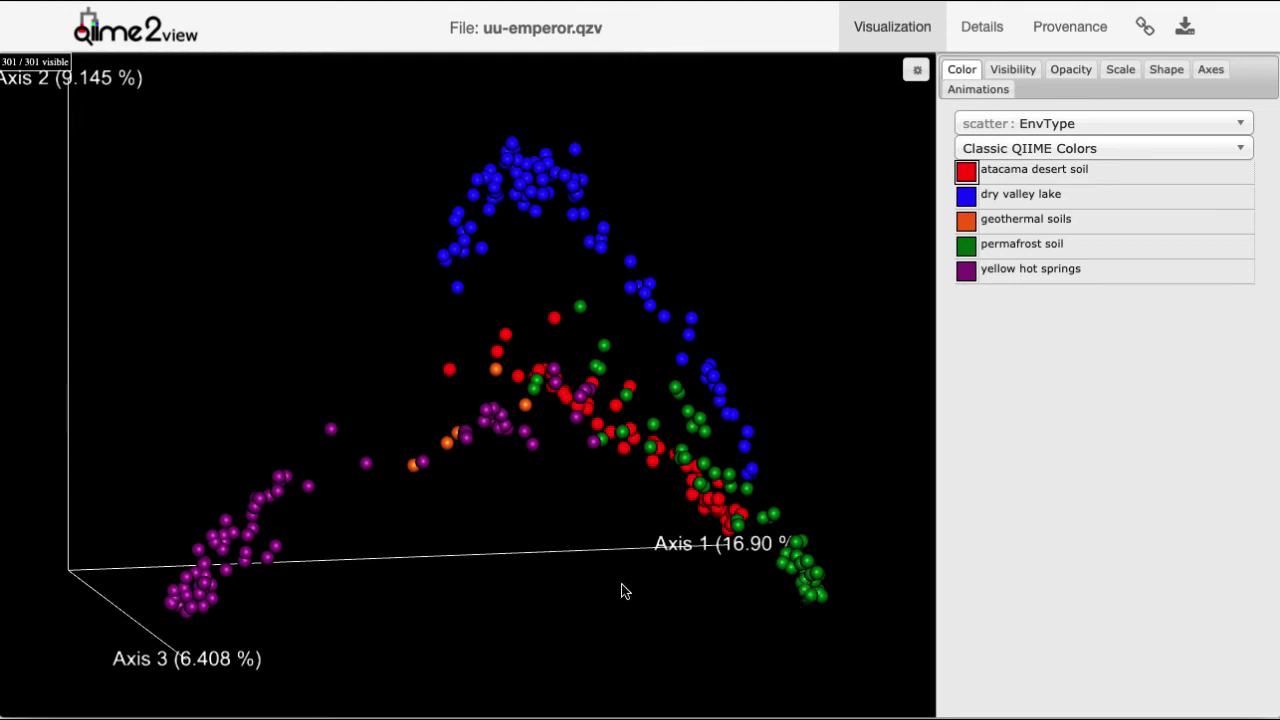
left_click_drag(614, 591, 582, 596)
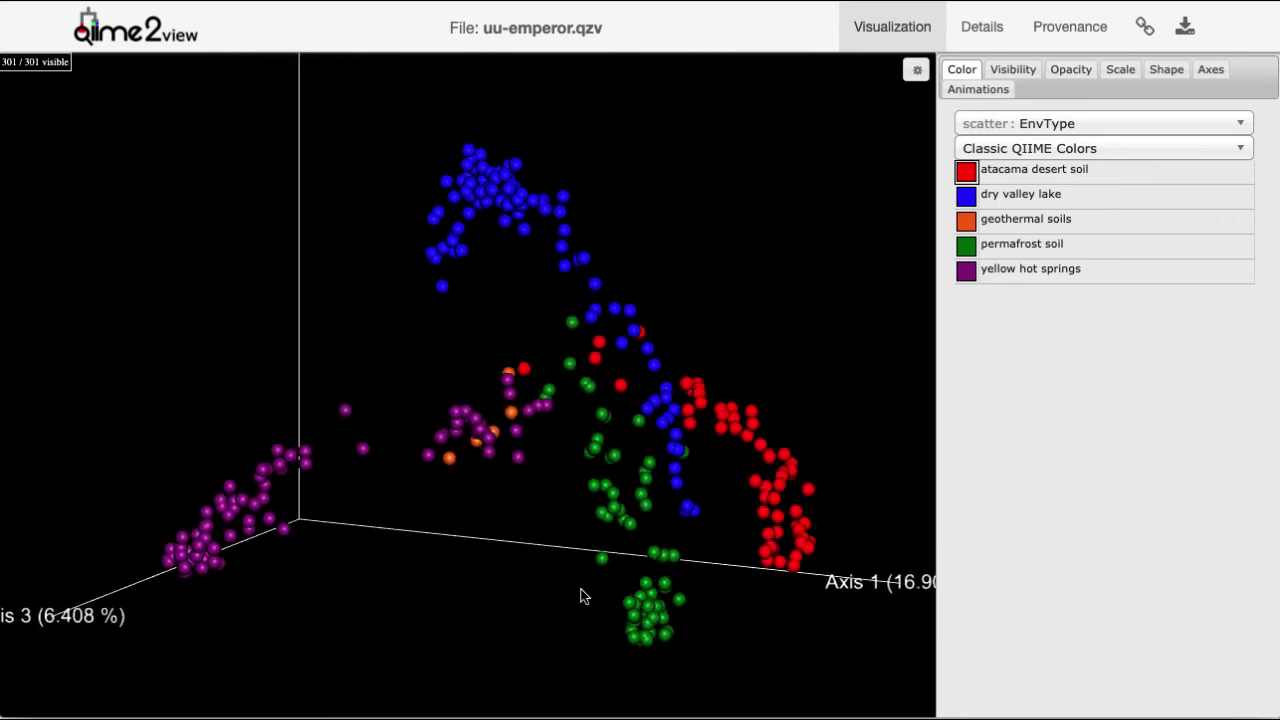
left_click_drag(743, 518, 714, 526)
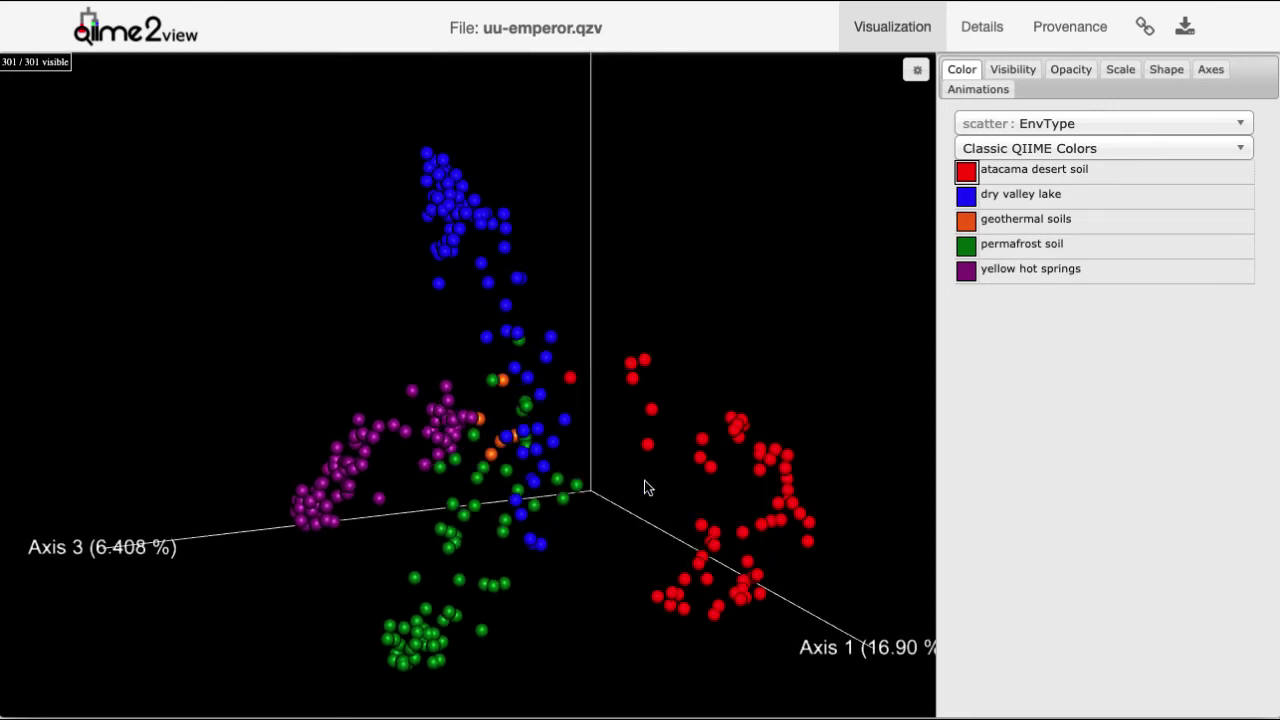
left_click_drag(560, 606, 609, 600)
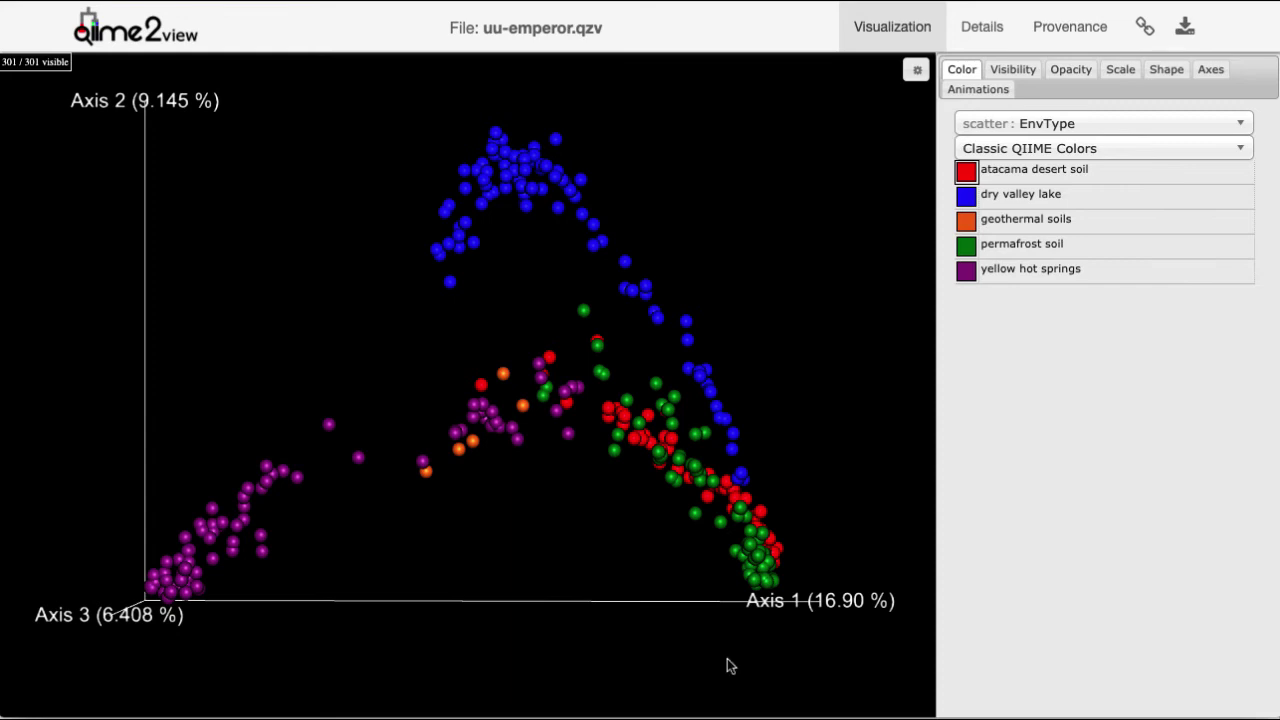
- Switch to the slides, advance to "Ordination of even more extreme environments" and open its linked plot
left_click(1058, 125)
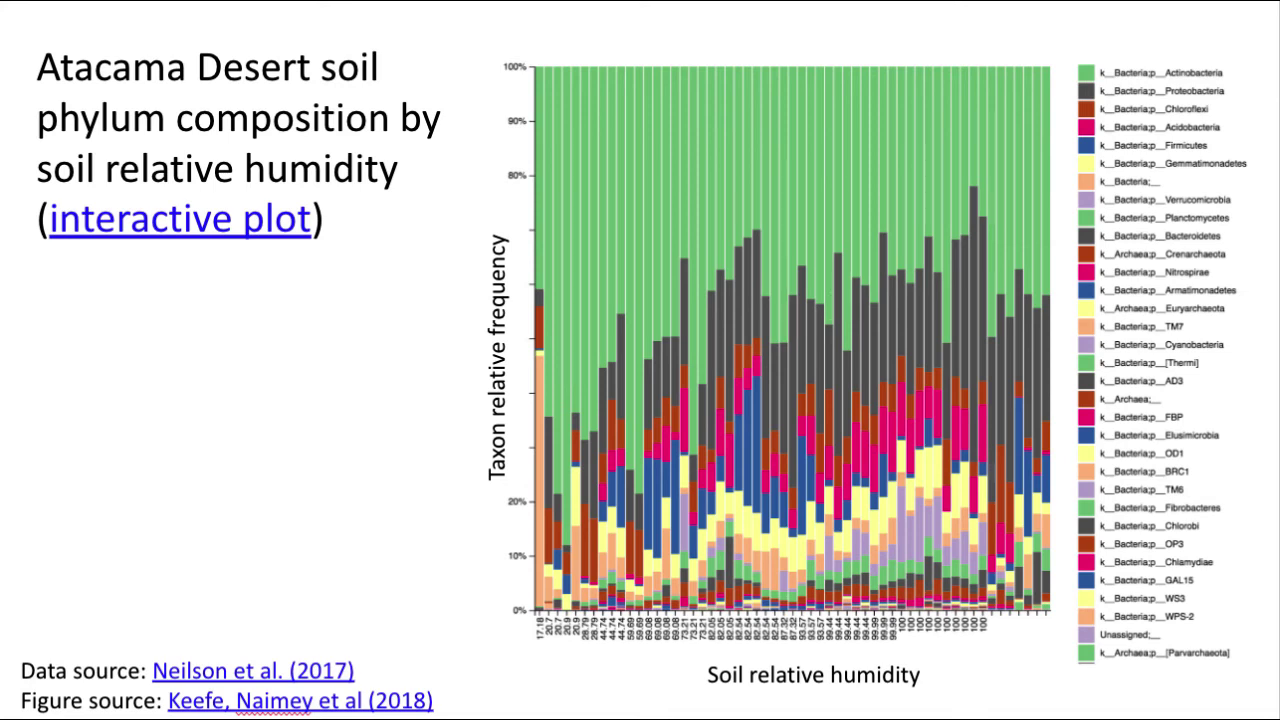
key("Right")
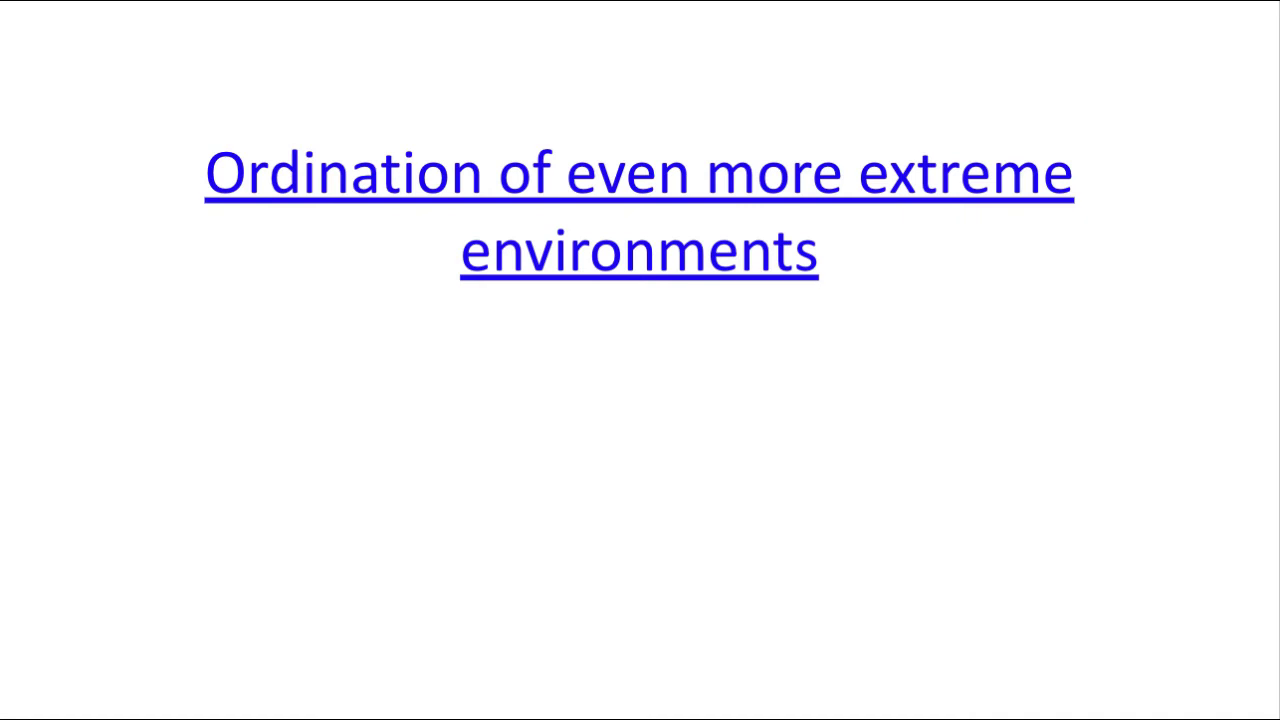
left_click(350, 176)
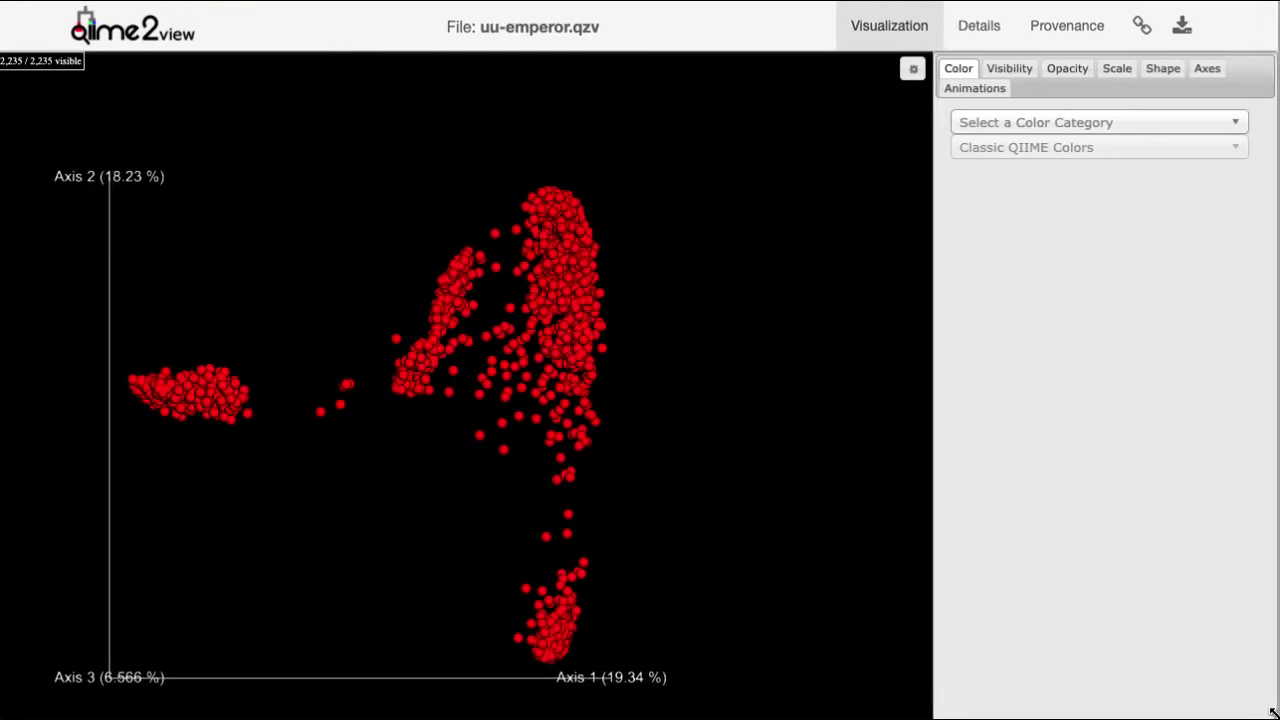
- Color the samples in the newly opened ordination plot by EnvType
left_click_drag(464, 556, 380, 520)
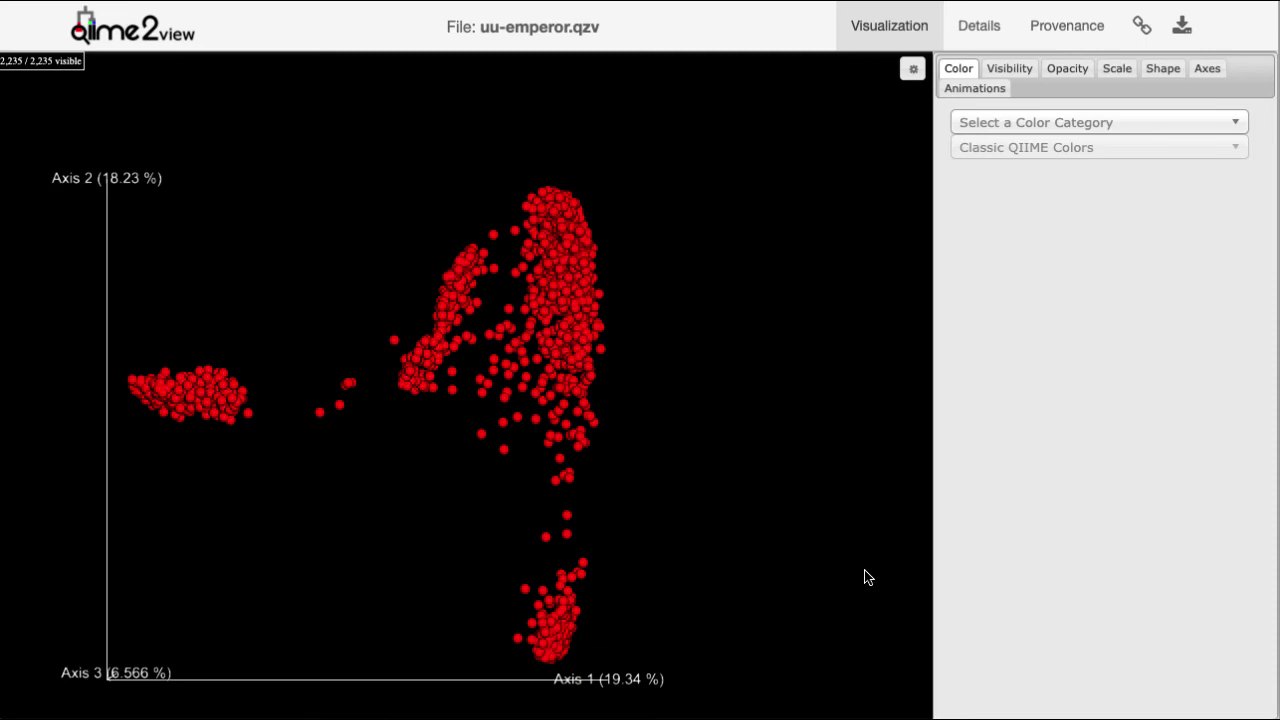
left_click_drag(742, 517, 686, 523)
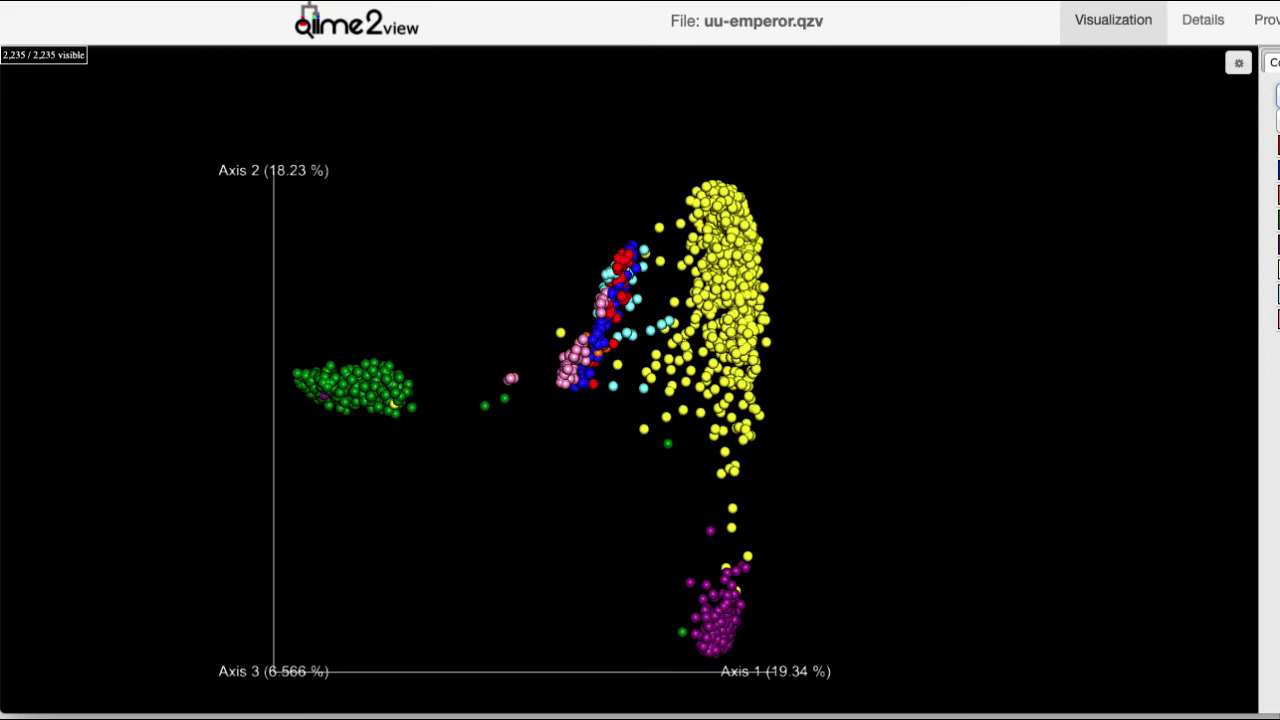
- Rotate the recolored ordination plot to examine its clusters from the Axis 3 side and along Axis 2
left_click_drag(846, 422, 924, 418)
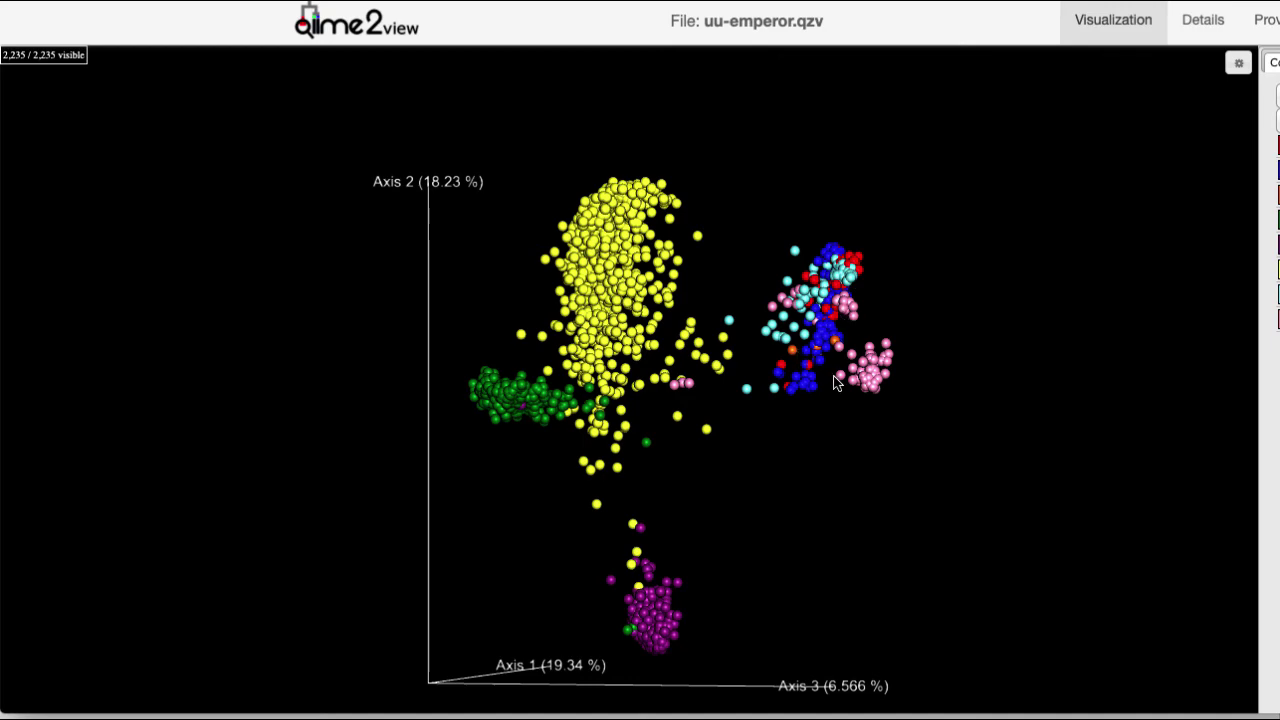
left_click_drag(836, 380, 808, 394)
left_click_drag(647, 282, 606, 446)
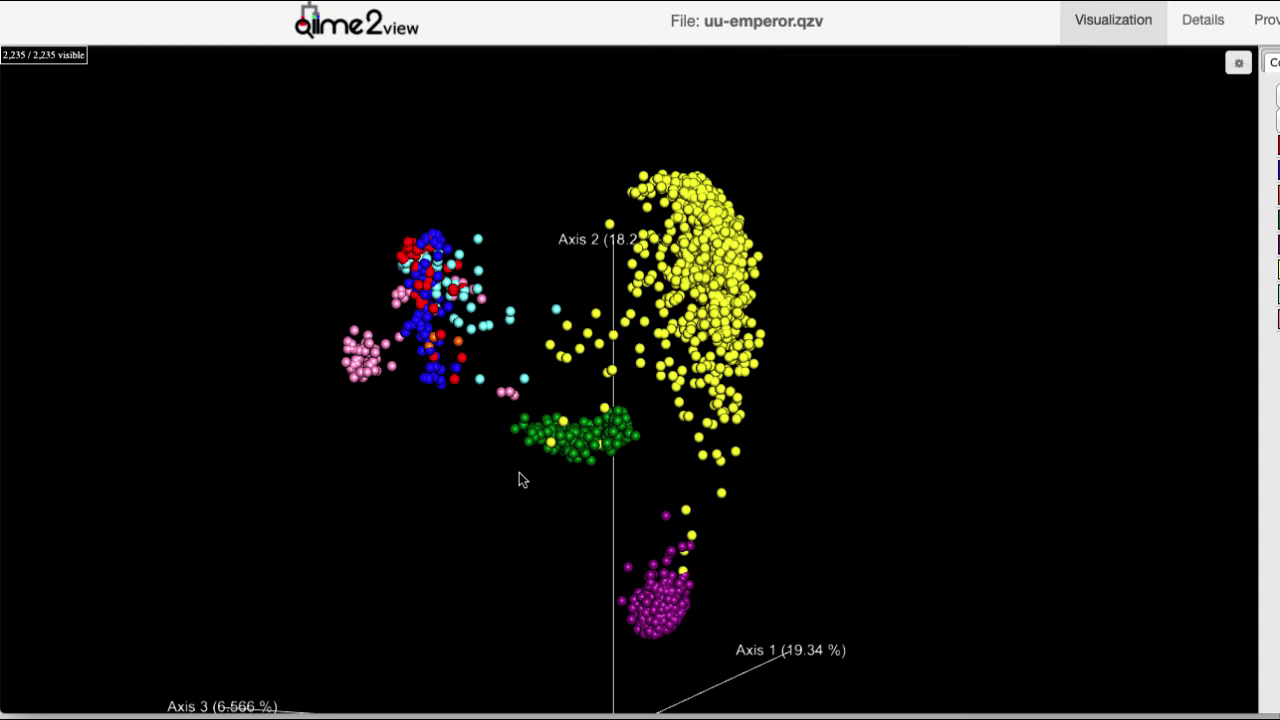
left_click_drag(479, 338, 458, 362)
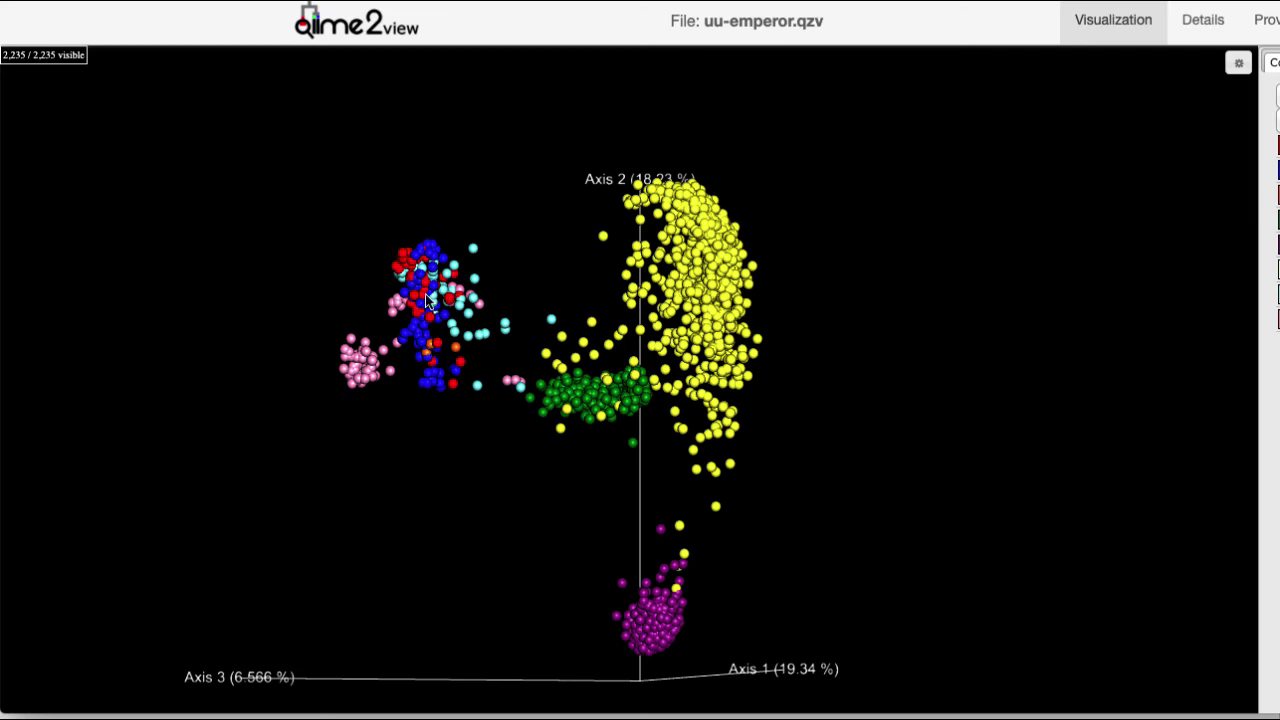
left_click_drag(394, 549, 376, 489)
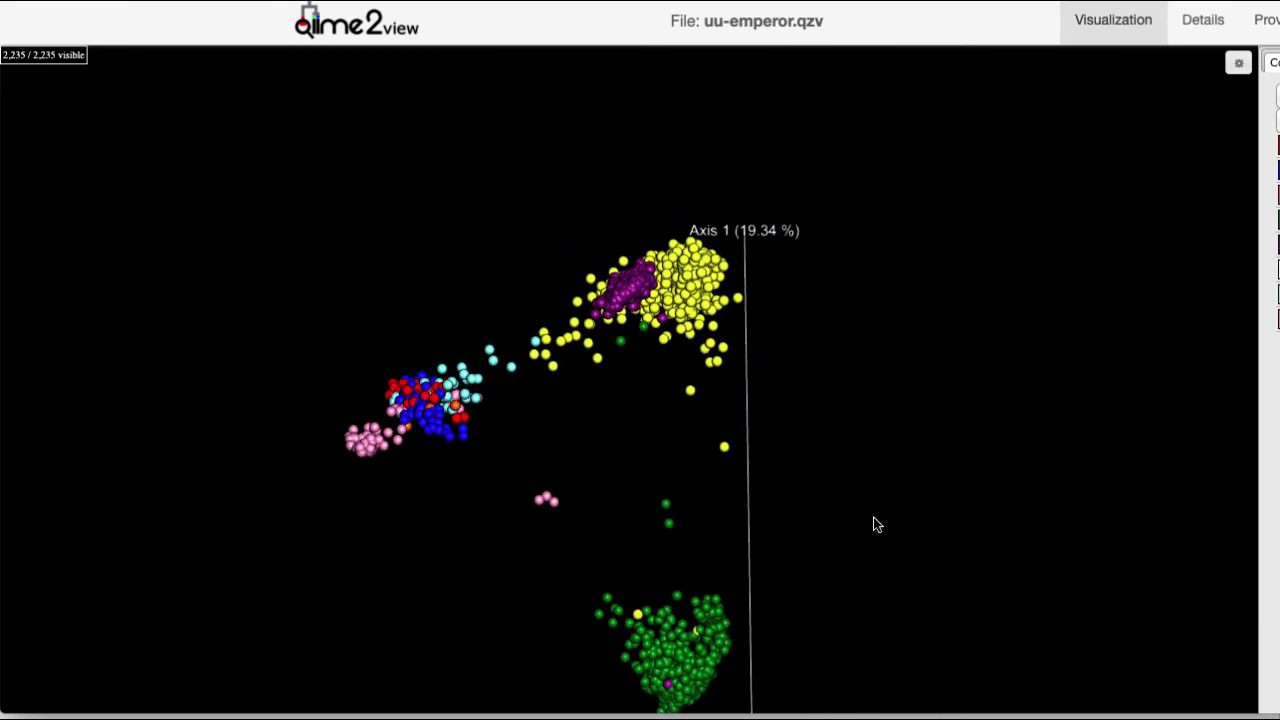
left_click_drag(873, 517, 870, 430)
left_click_drag(731, 654, 717, 620)
left_click_drag(611, 403, 591, 451)
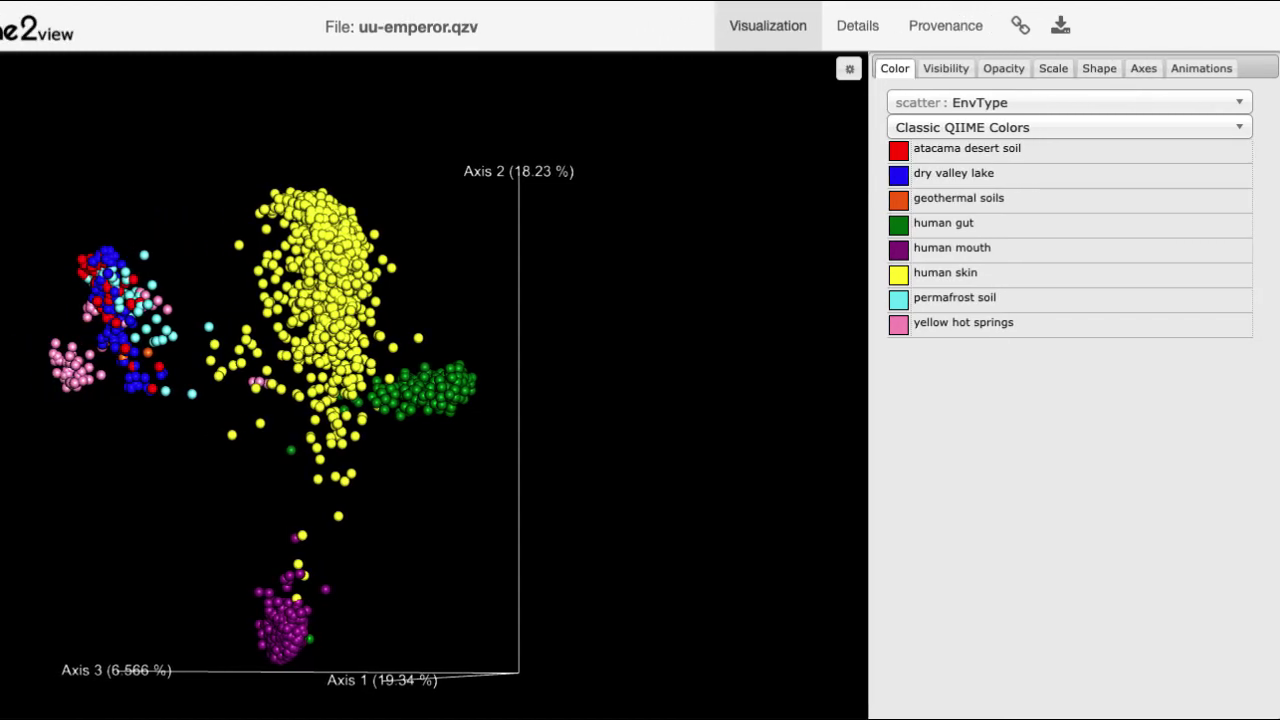
- Compare the human gut, mouth and skin clusters with the soil, lake and hot spring samples from several angles
left_click_drag(0, 387, 3, 390)
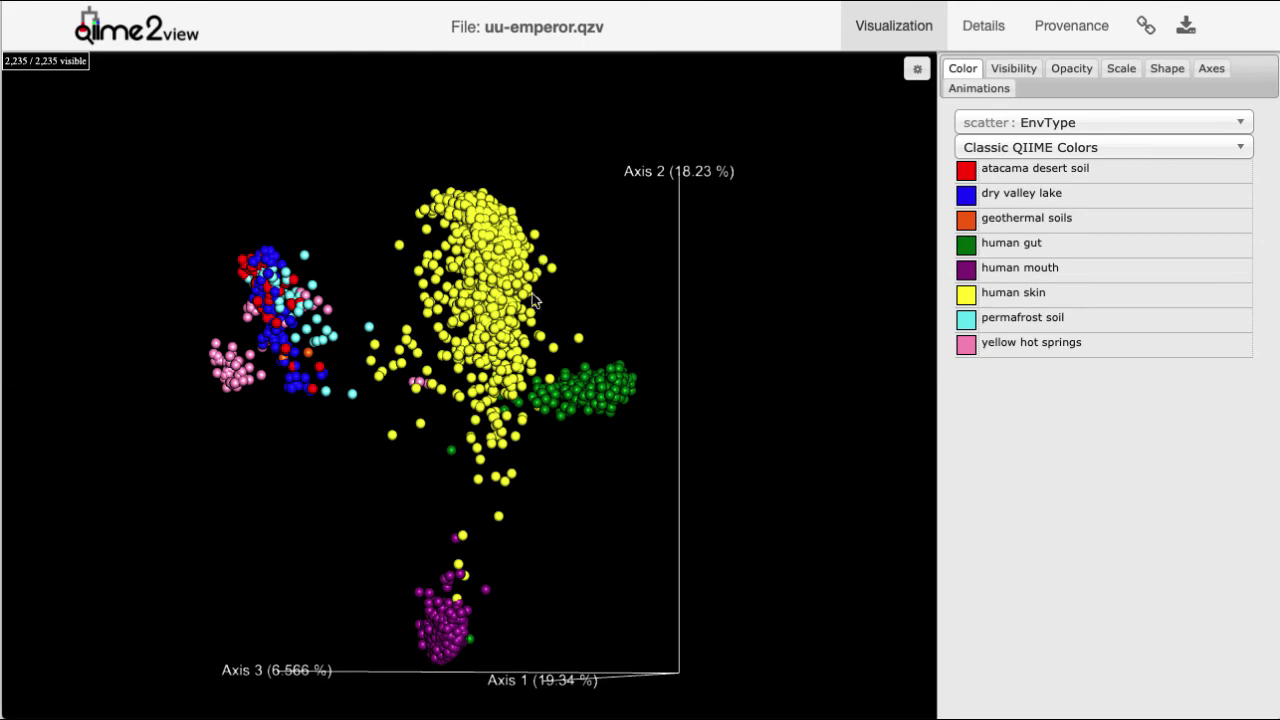
mouse_move(610, 303)
left_mouse_down()
mouse_move(571, 280)
mouse_move(587, 296)
left_mouse_up()
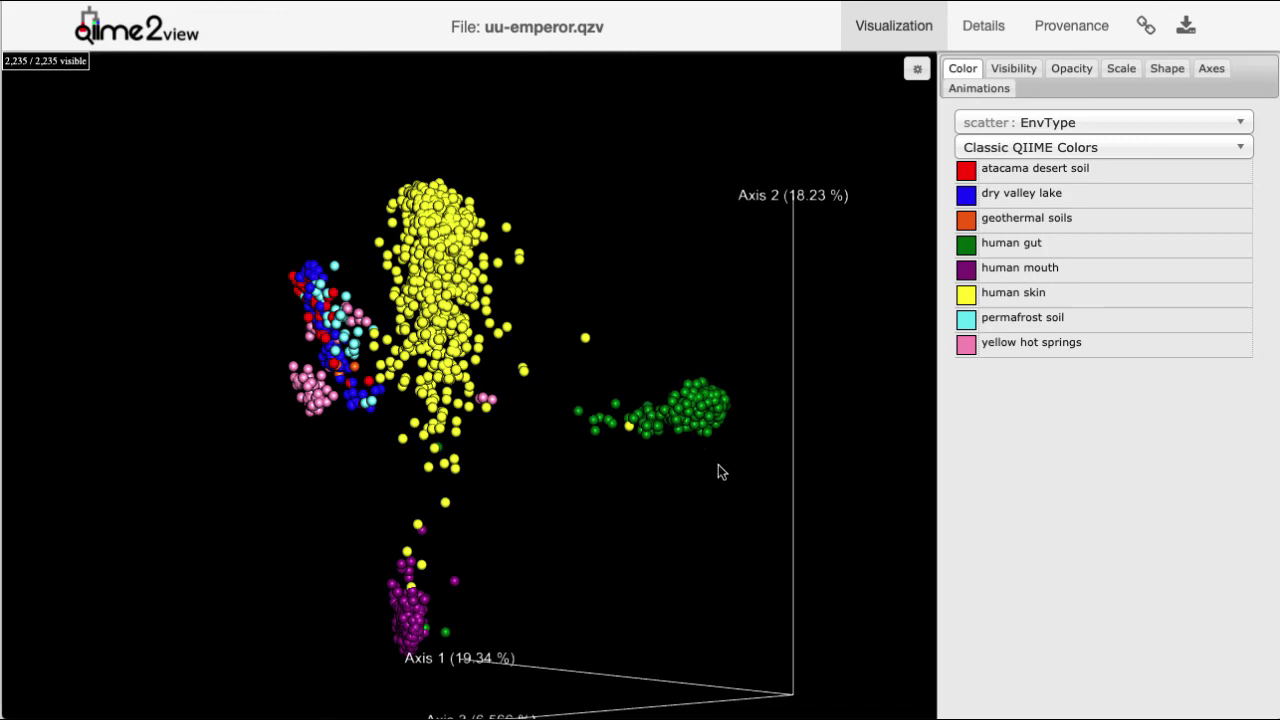
left_click_drag(697, 549, 752, 556)
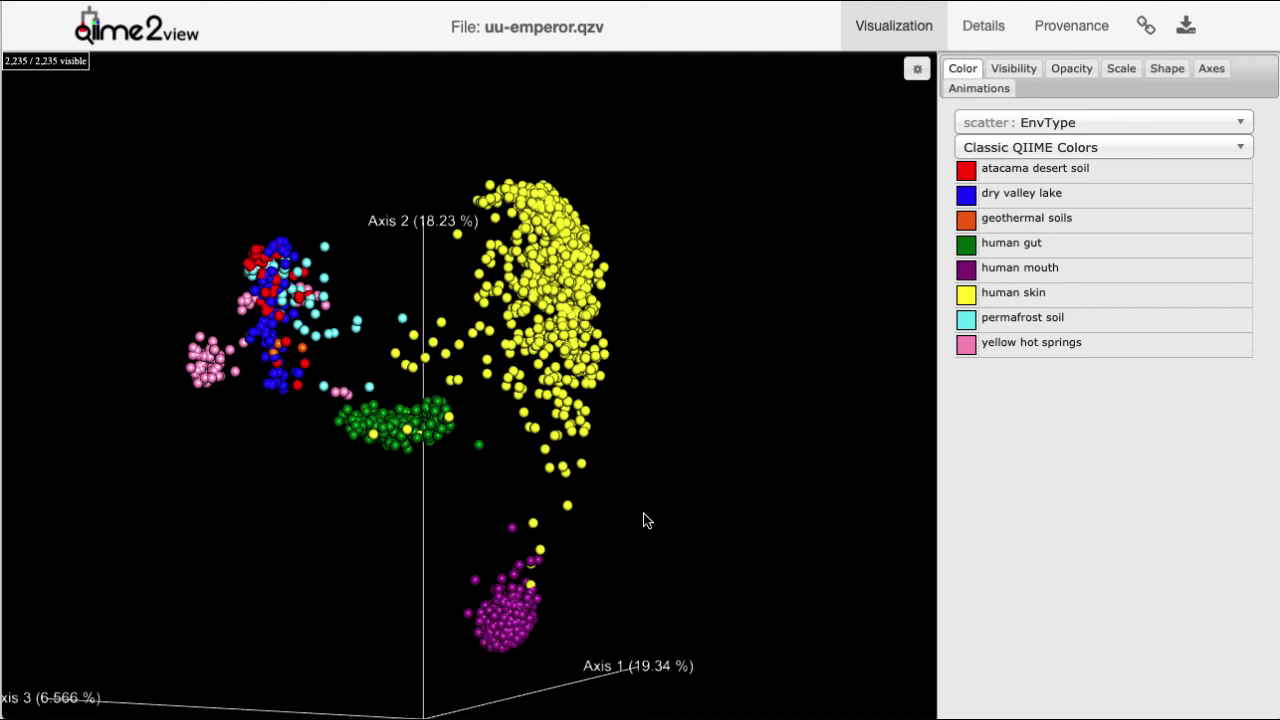
left_click_drag(646, 520, 676, 455)
mouse_move(665, 470)
left_mouse_down()
mouse_move(626, 463)
mouse_move(685, 465)
left_mouse_up()
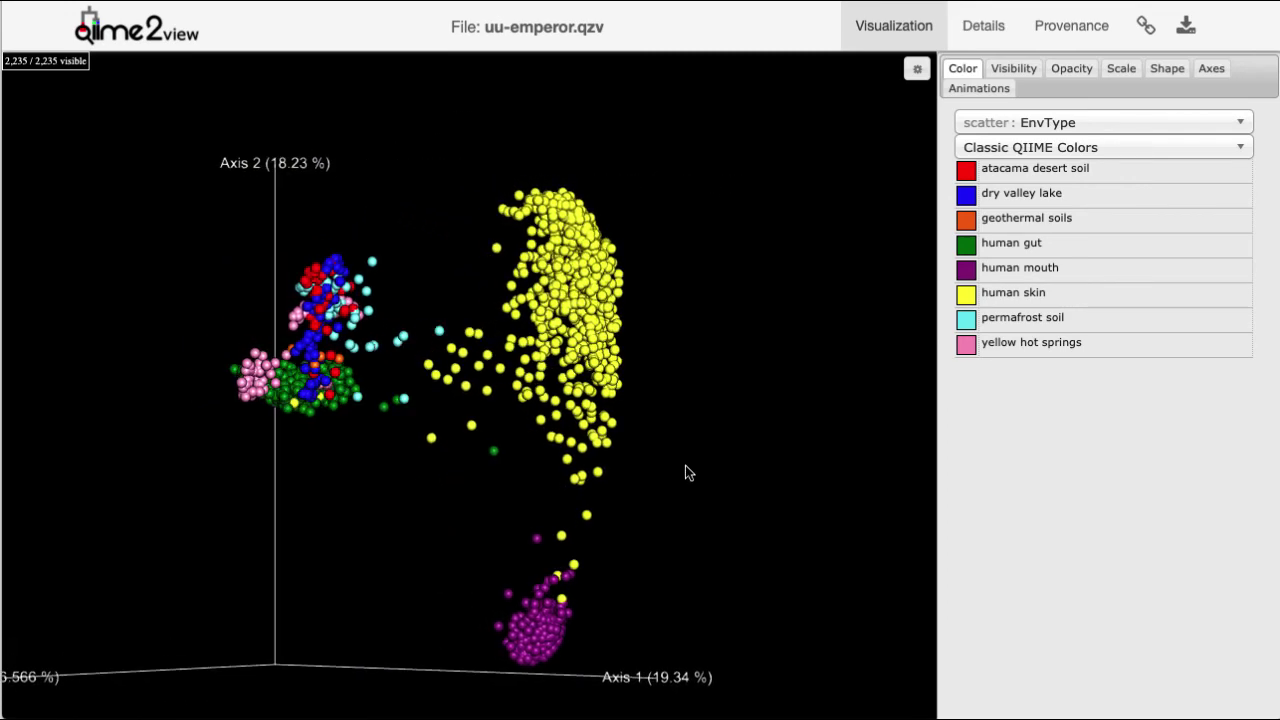
left_click_drag(212, 358, 414, 594)
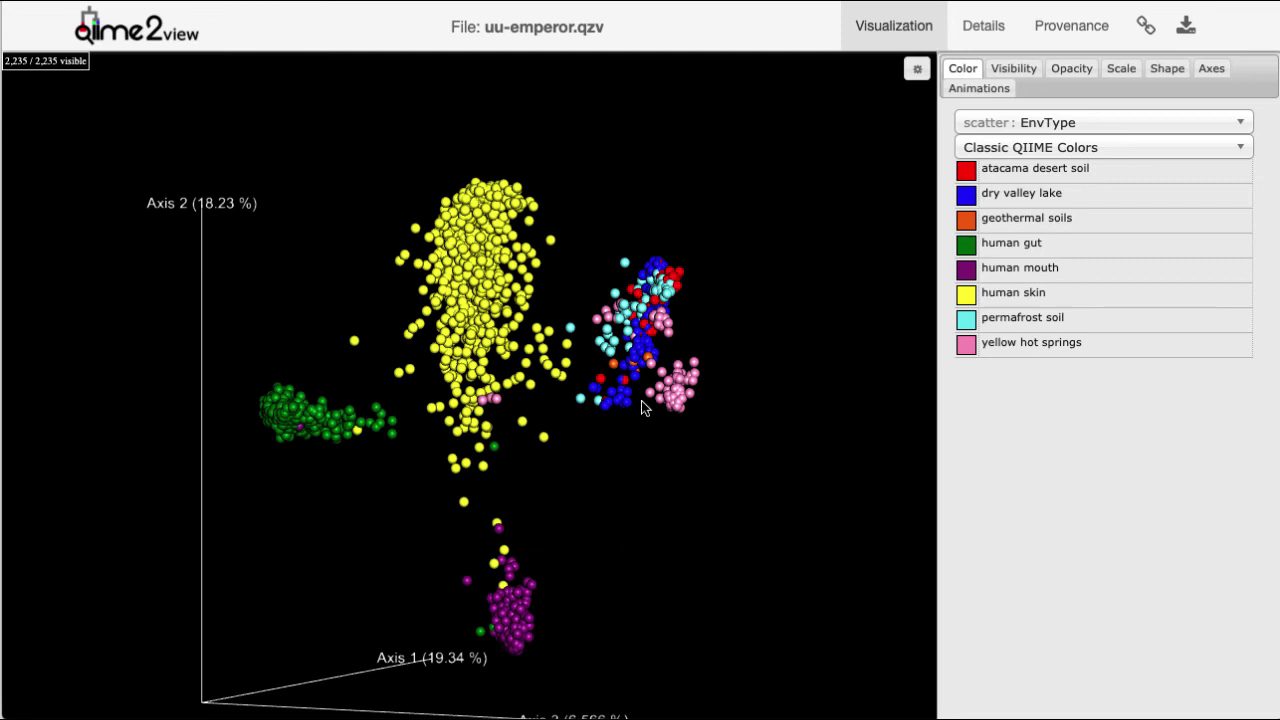
mouse_move(680, 549)
left_mouse_down()
mouse_move(732, 525)
mouse_move(751, 549)
mouse_move(662, 548)
left_mouse_up()
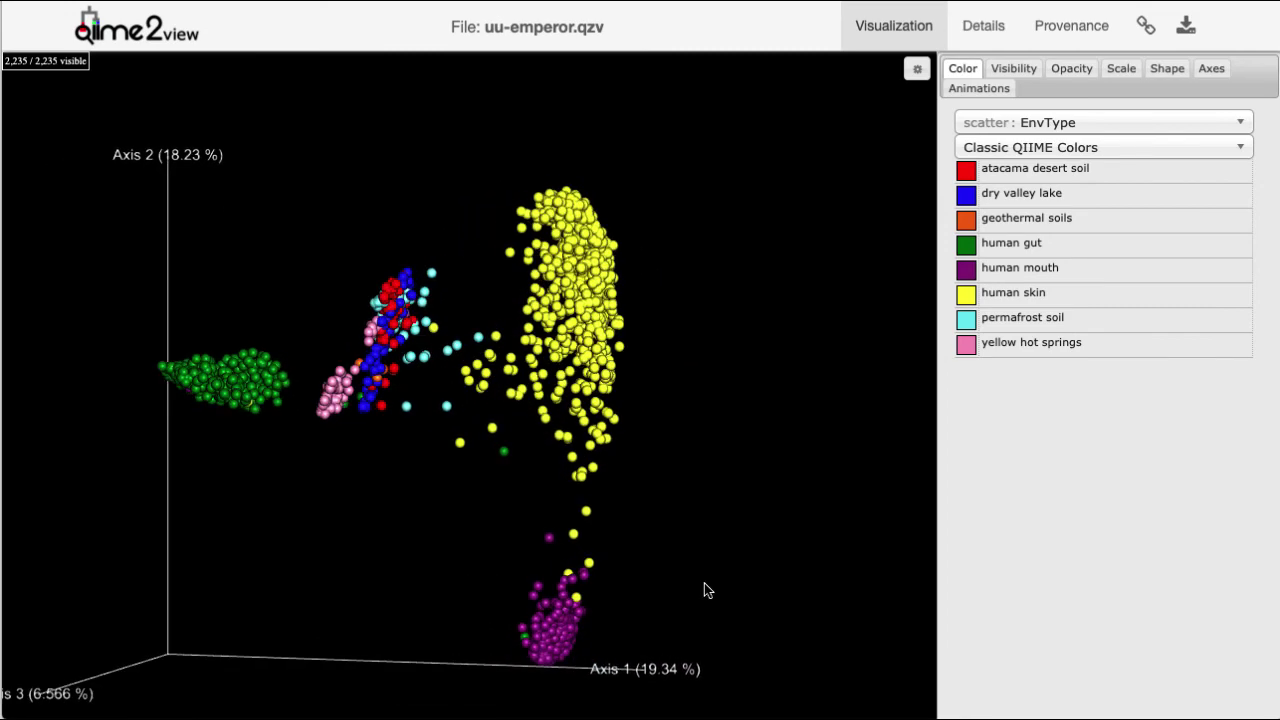